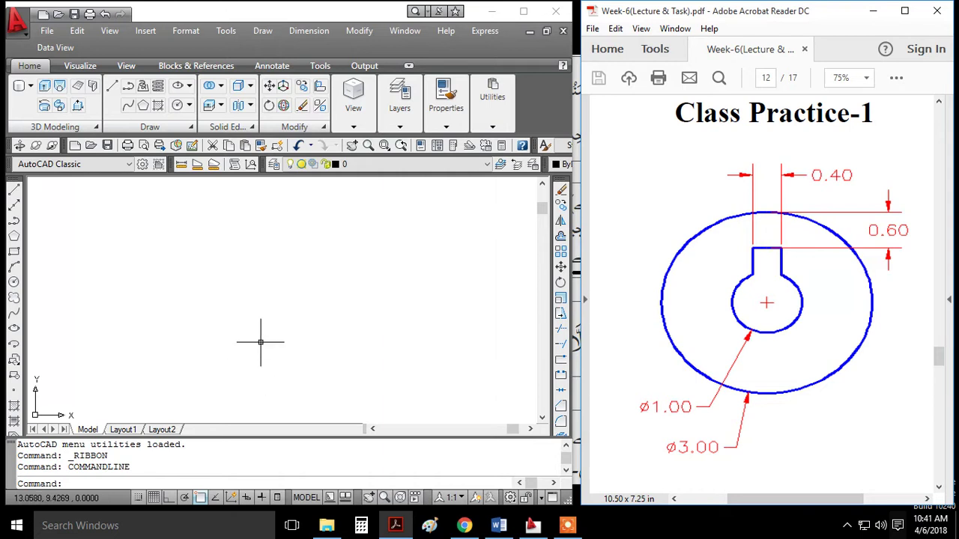
Step: Draw a circle of radius 1.5 centred at 0,0 with the C command
left_click(261, 343)
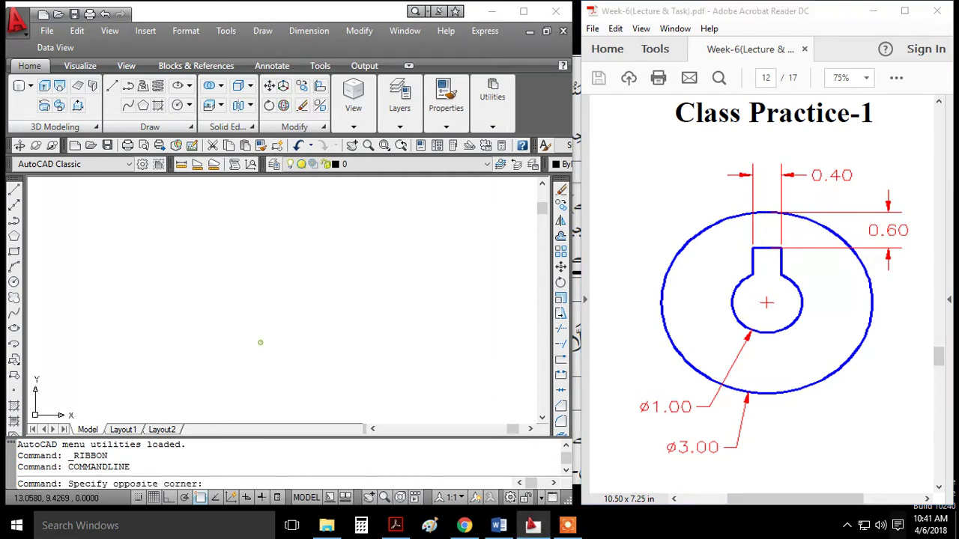
left_click(210, 350)
type("c")
key("Return")
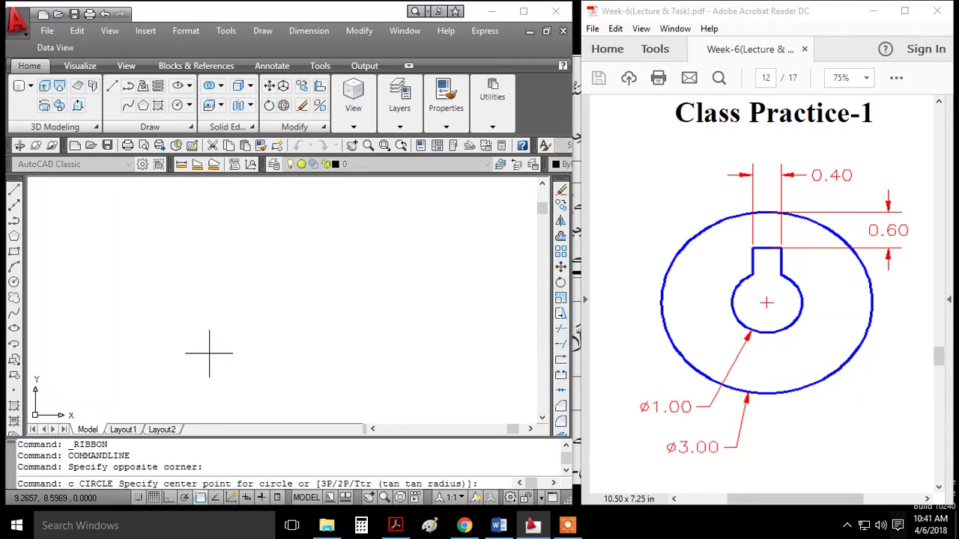
type("0,0")
key("Return")
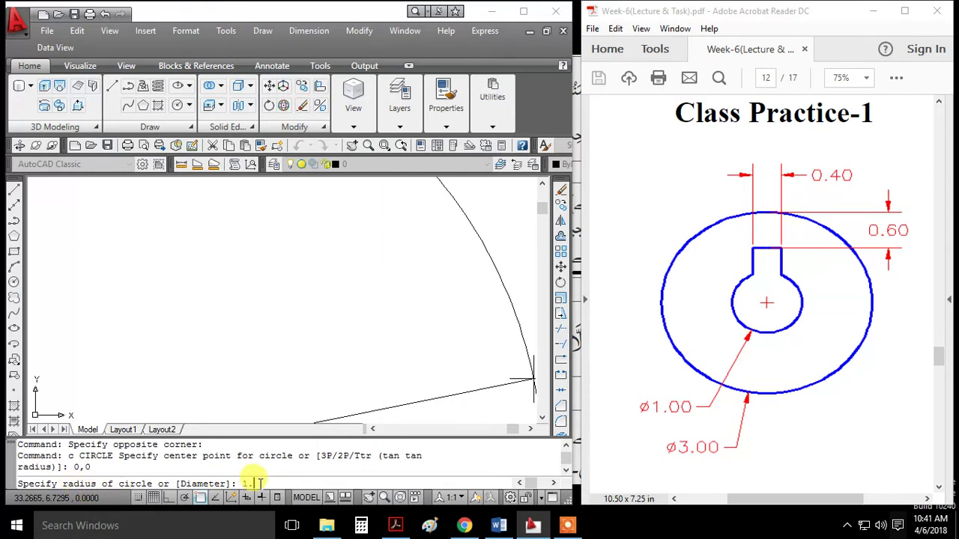
type("5")
key("Return")
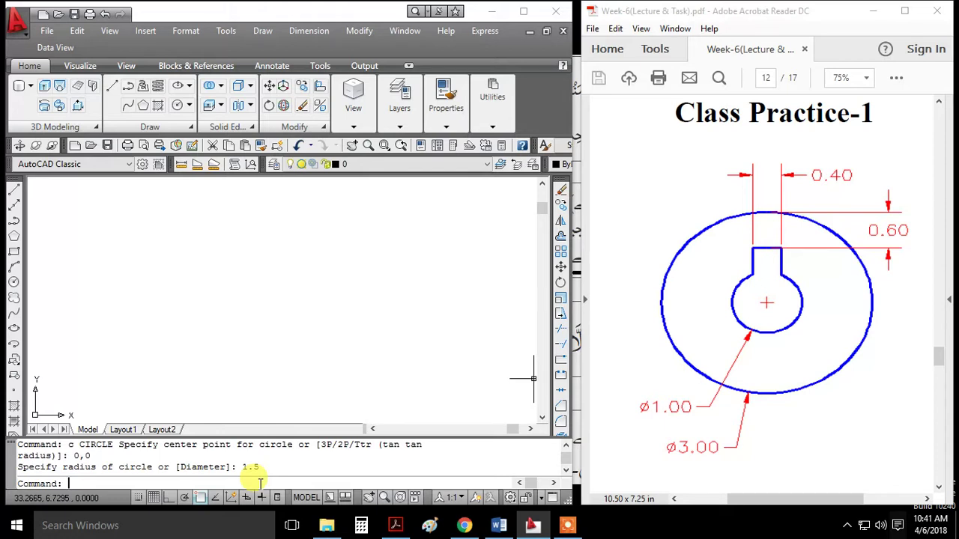
Step: Zoom to extents so the whole circle fits the view
type("z")
key("Return")
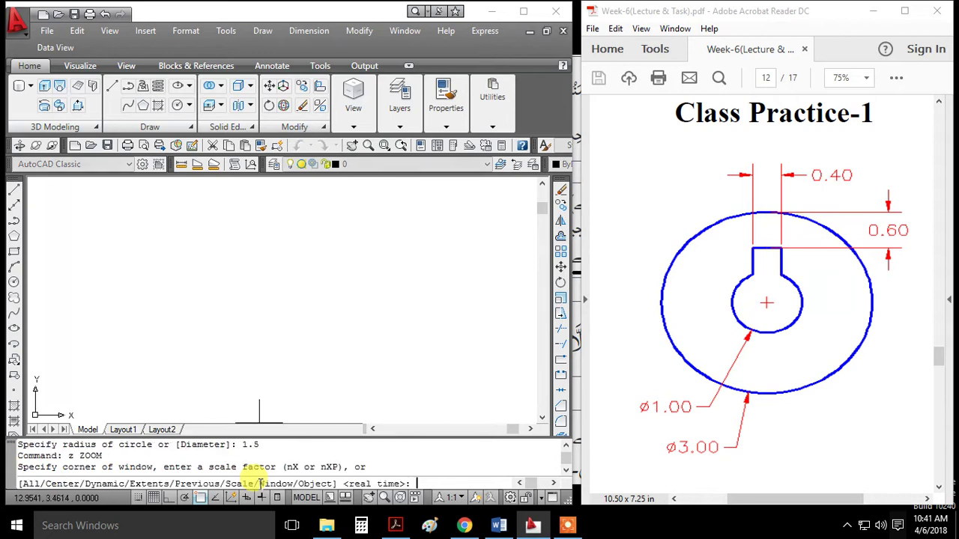
type("e")
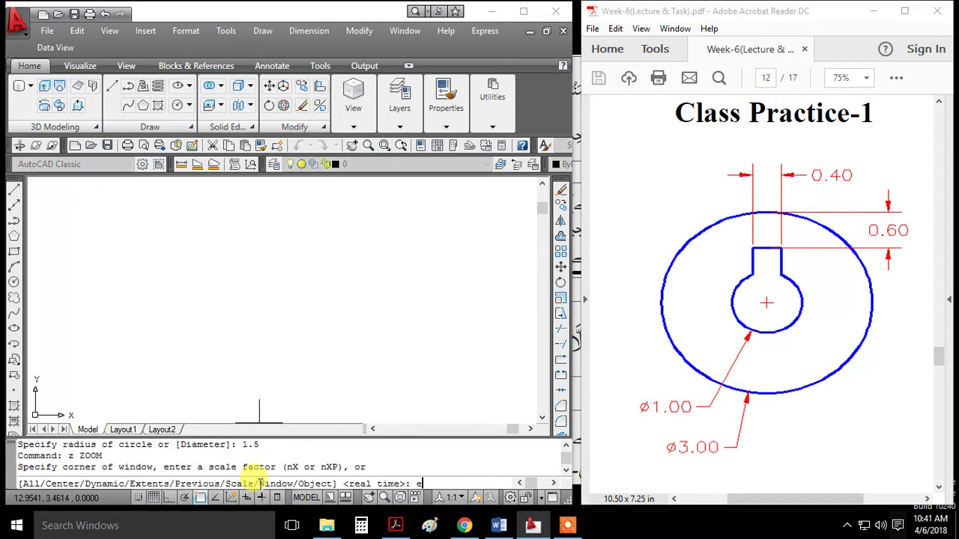
key("Return")
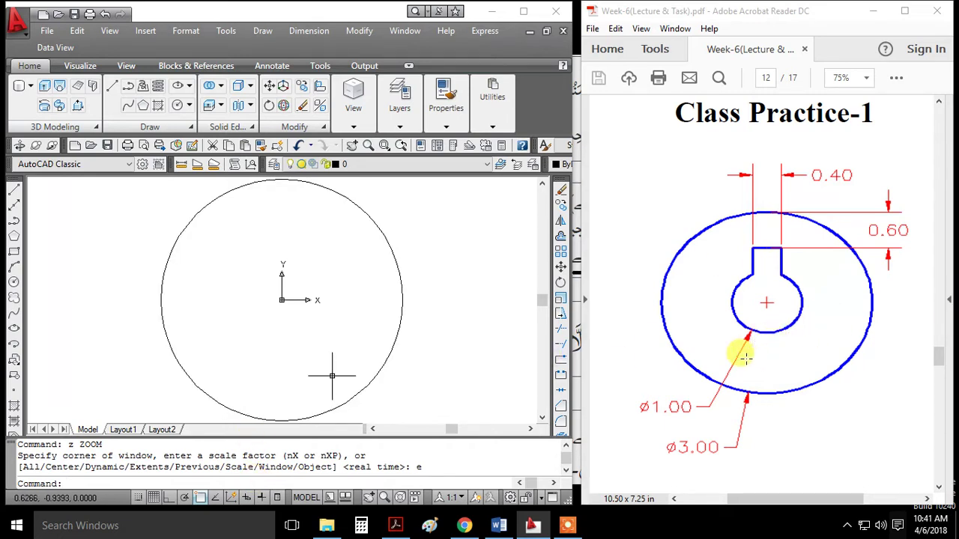
Step: Draw a radius .5 circle centred at 0,0 inside the outer circle
type("c")
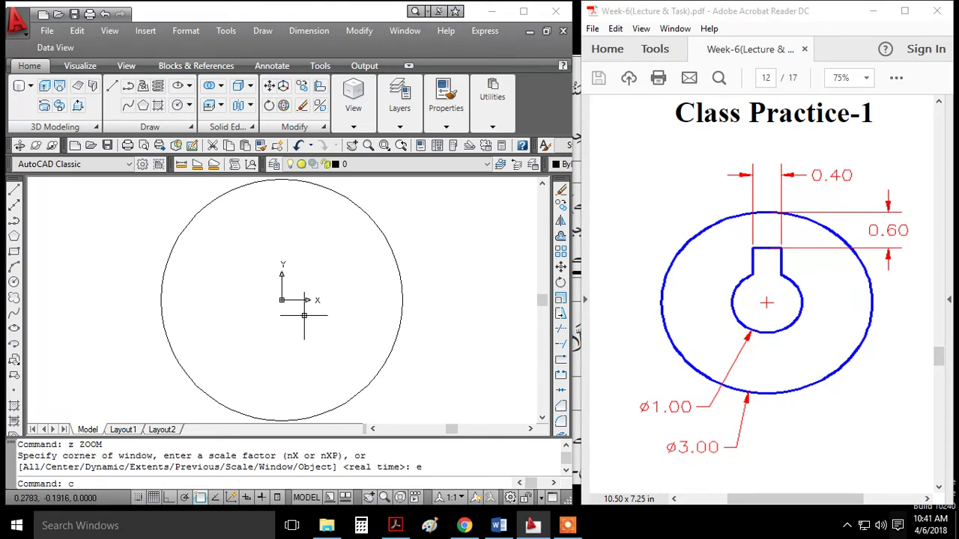
key("Return")
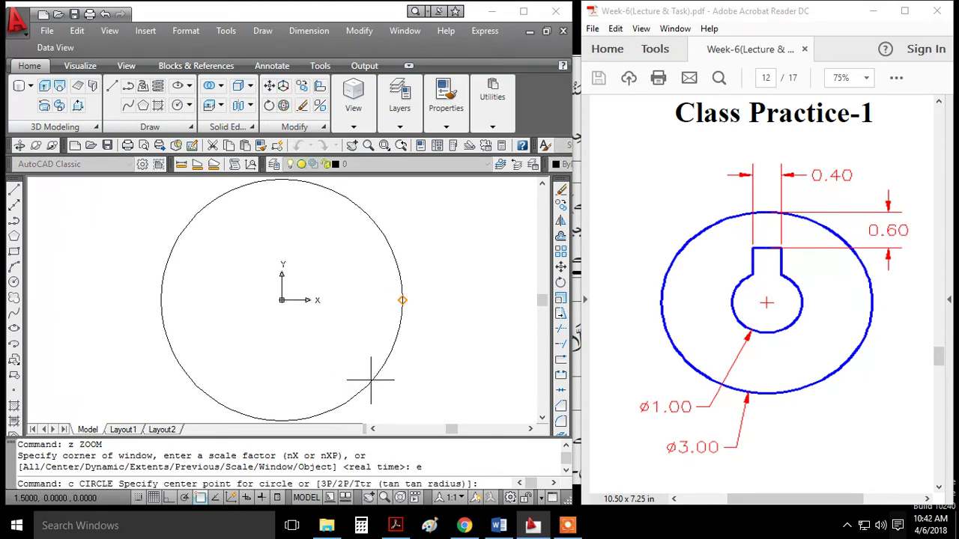
type("0,0")
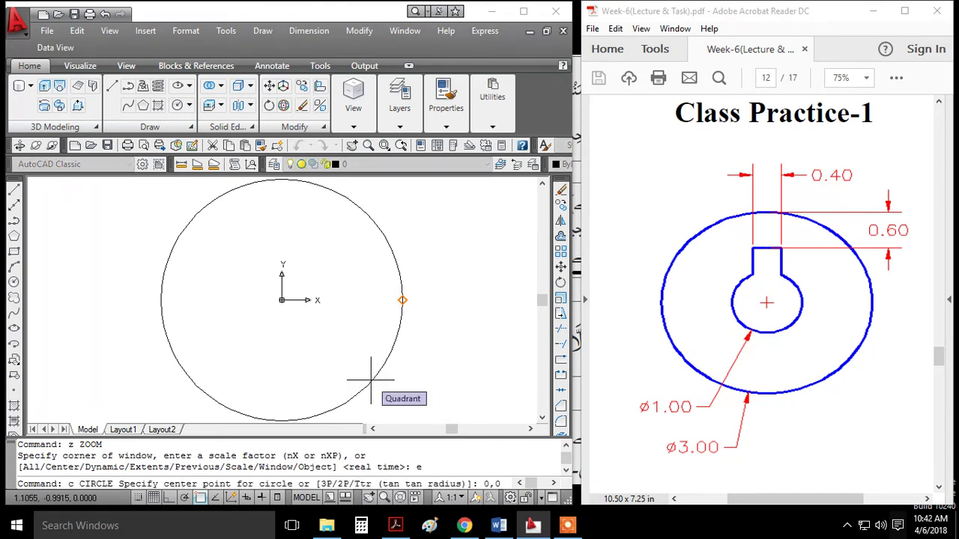
key("Return")
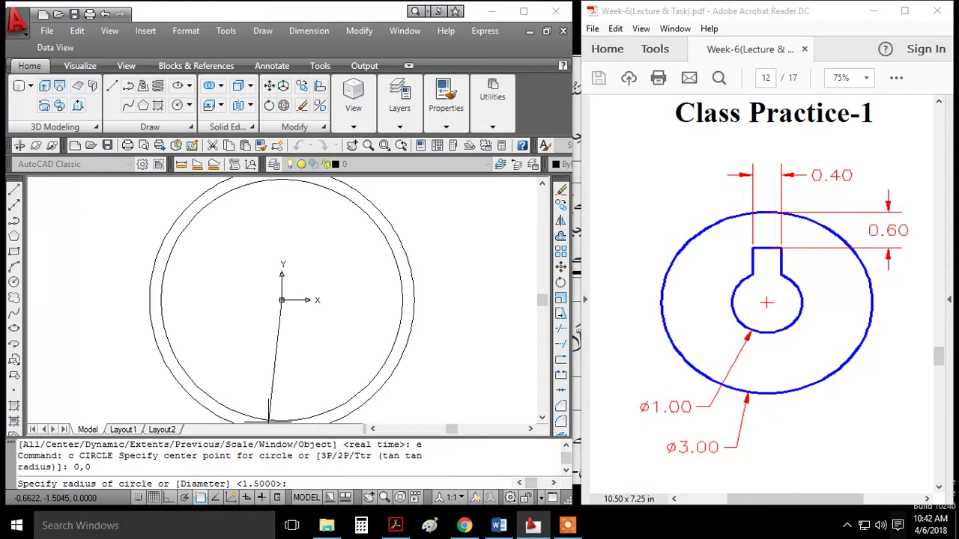
type(".5")
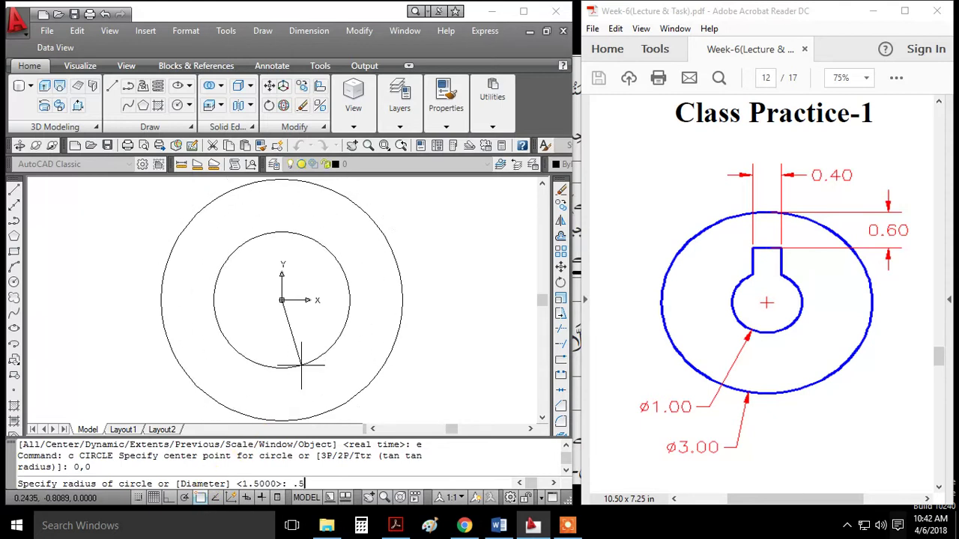
key("Return")
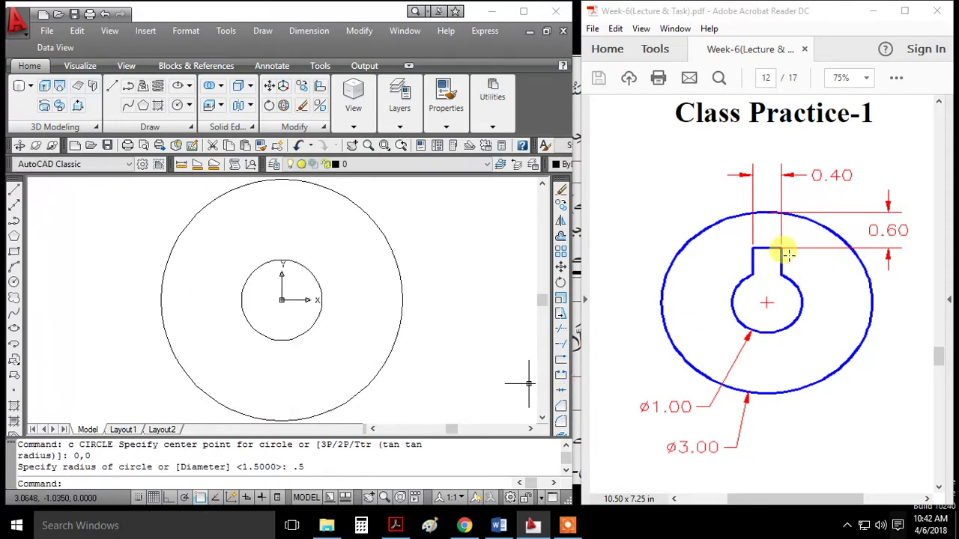
Step: Draw a vertical line from the outer circle's top quadrant down to the inner circle's top
scroll(281, 253, "up", 2)
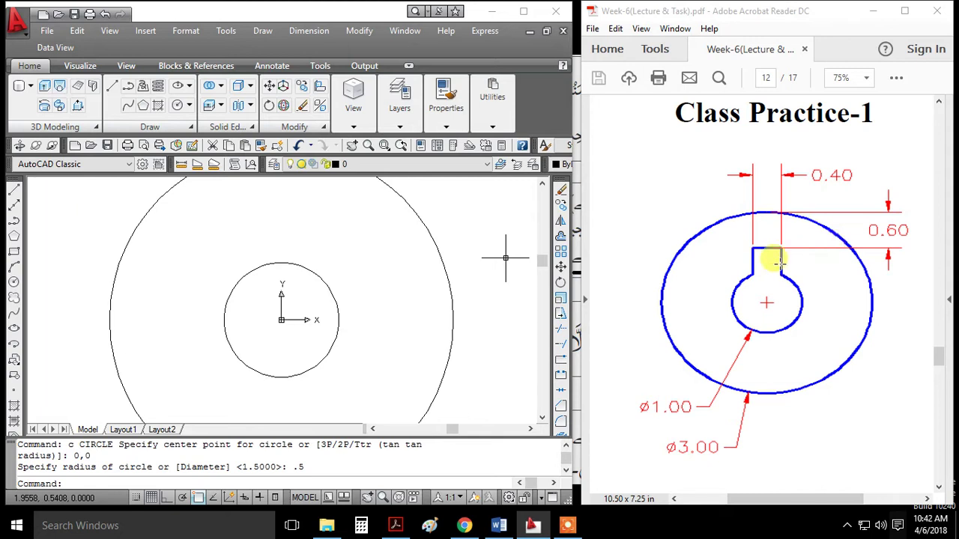
scroll(344, 249, "down", 2)
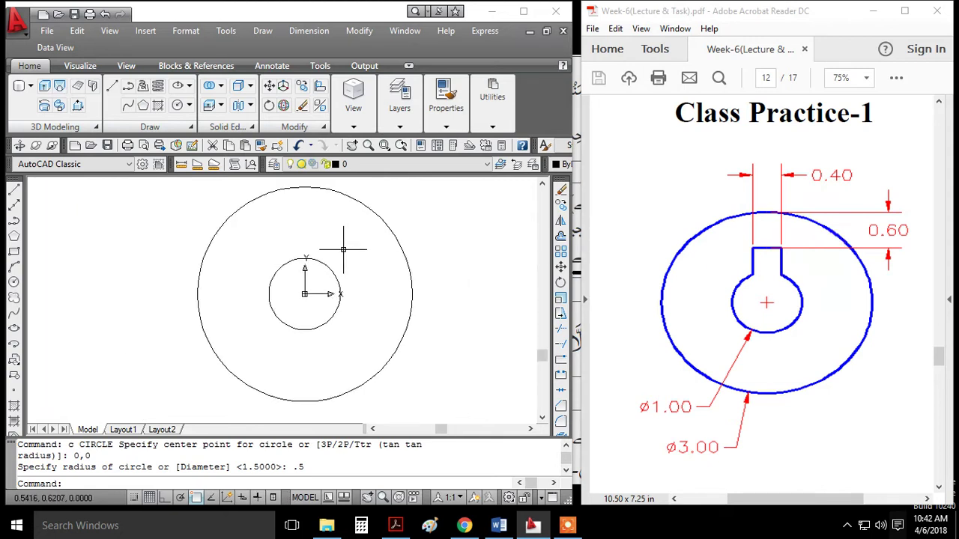
type("l")
key("Return")
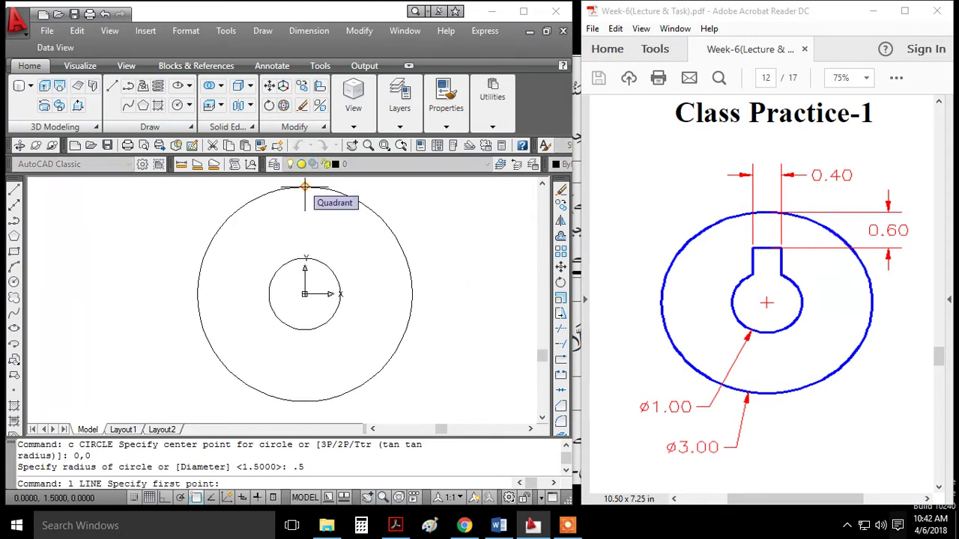
left_click(305, 187)
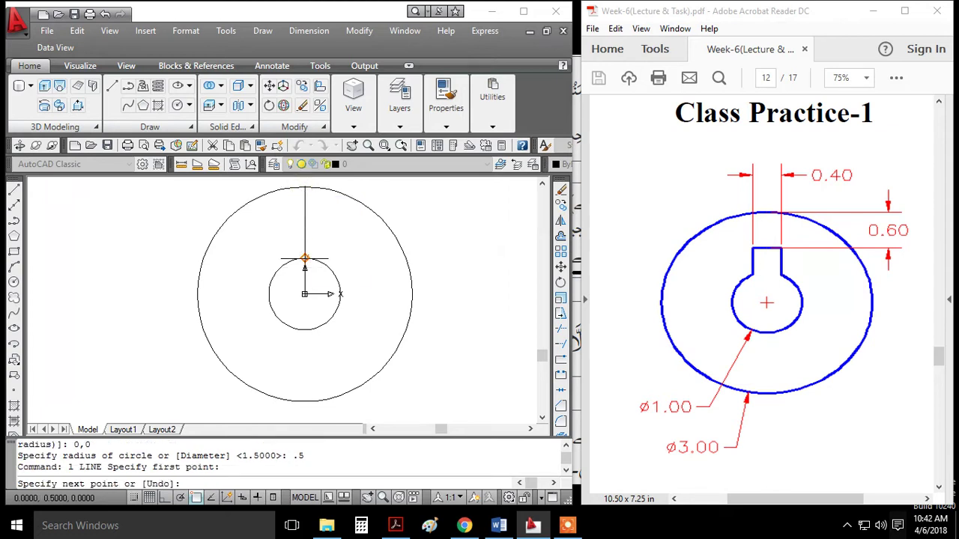
left_click(305, 258)
key("Return")
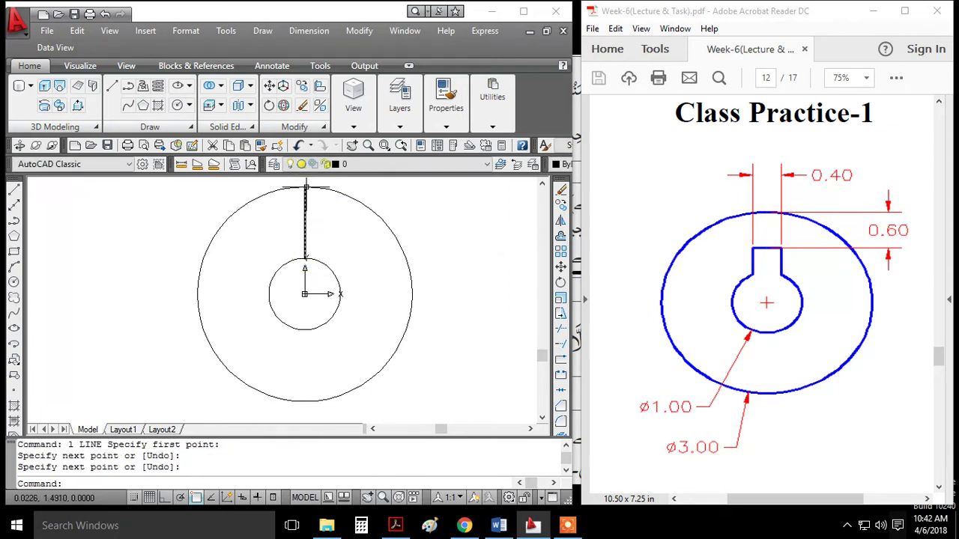
Step: With Ortho on, draw a horizontal line rightward from the outer circle's top
key("Return")
left_click(305, 187)
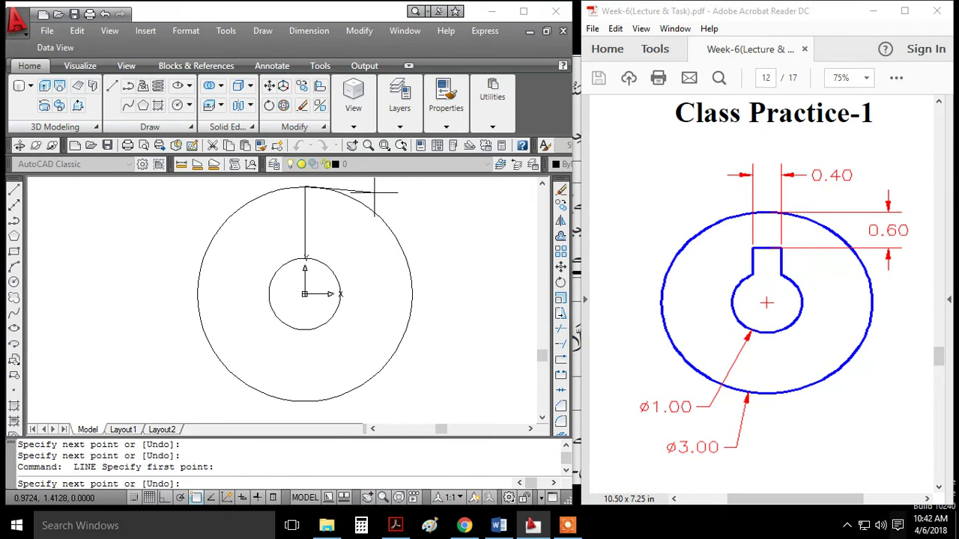
left_click(165, 499)
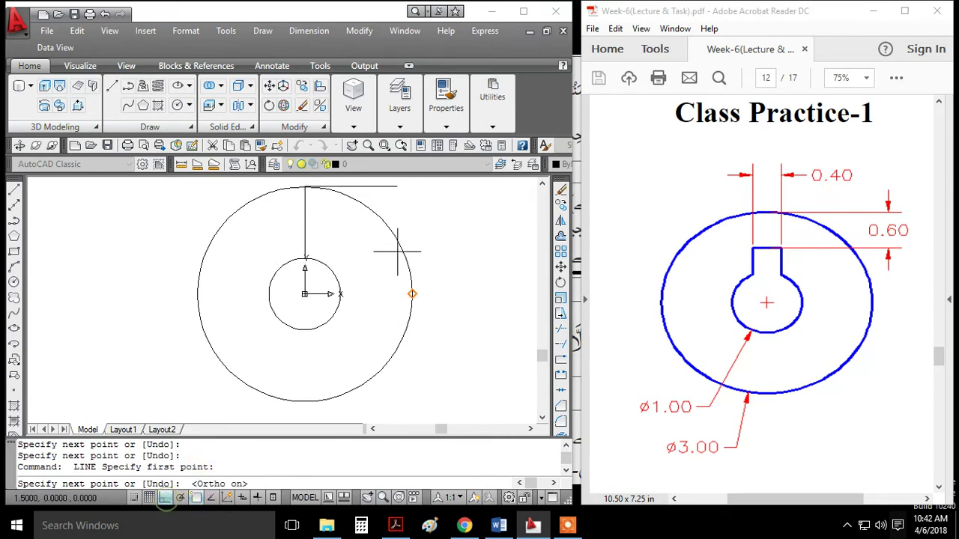
left_click(387, 189)
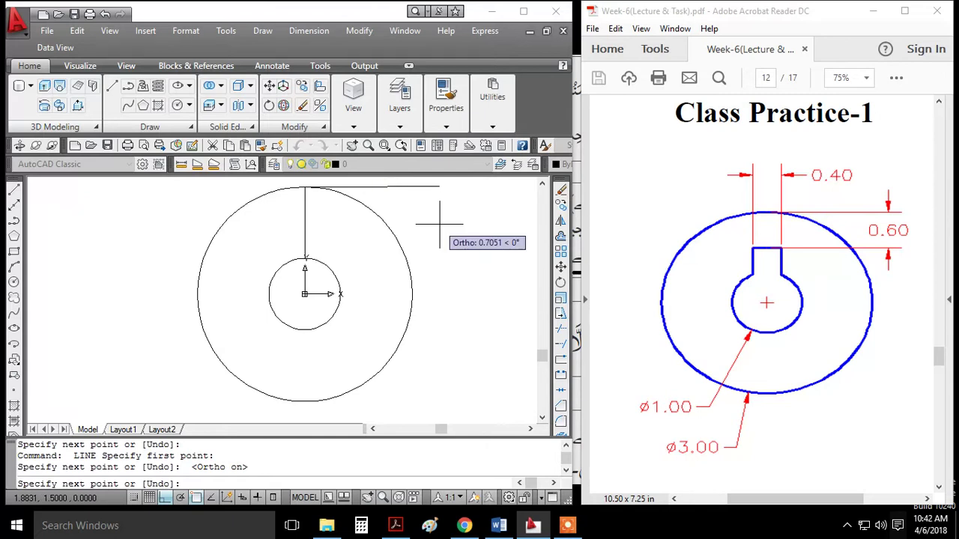
key("Return")
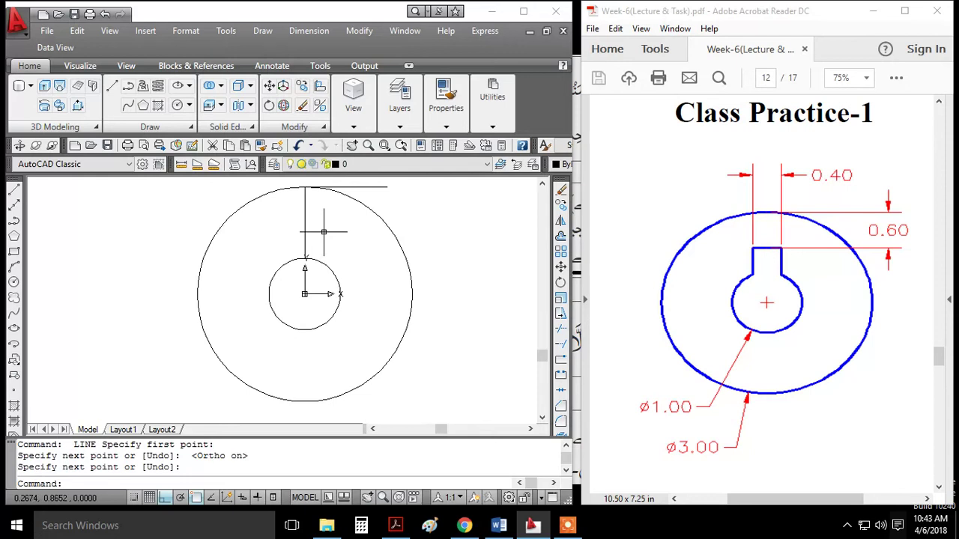
Step: Offset the top horizontal line 0.6 downward
type("o")
key("Return")
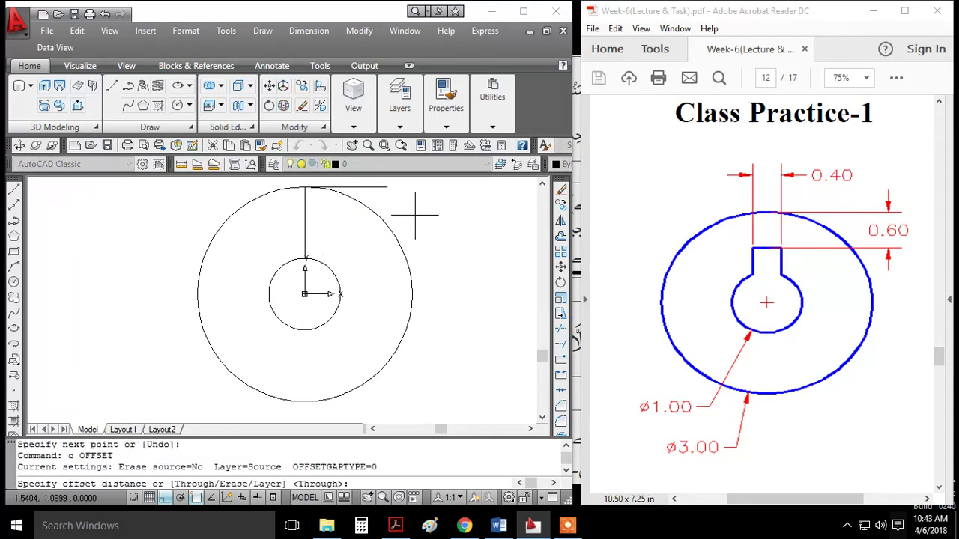
type(".6")
key("Return")
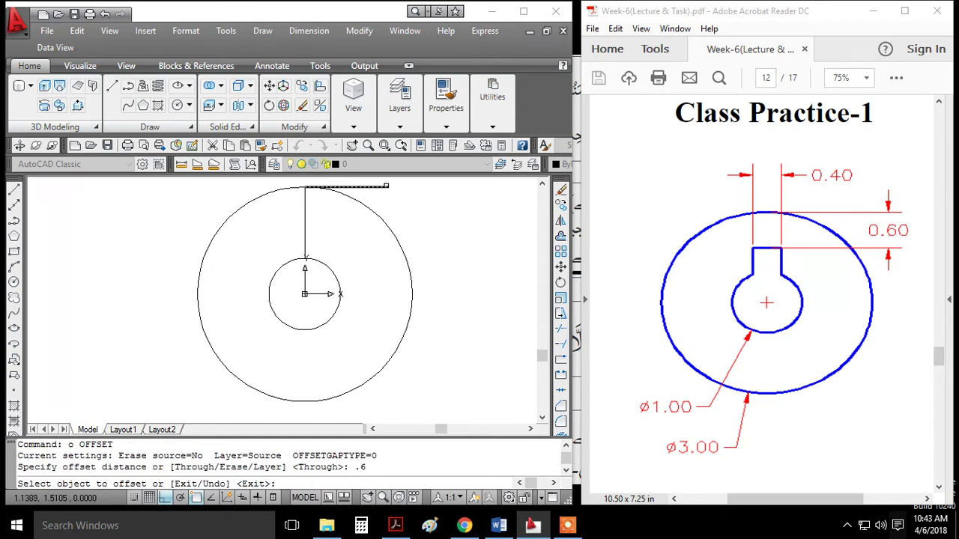
left_click(383, 187)
left_click(372, 239)
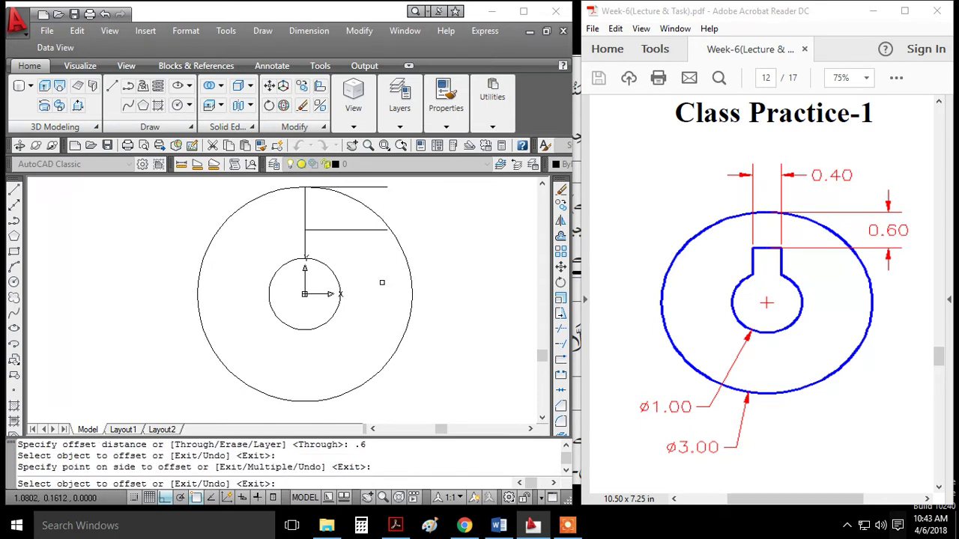
Step: Offset the vertical centre line 0.2 to both the right and left
key("Return")
key("Return")
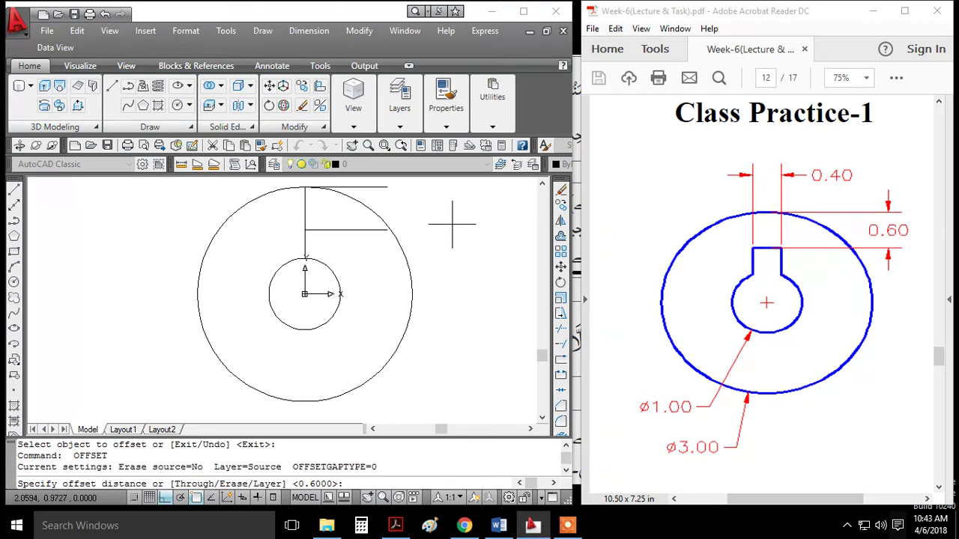
type(".2")
key("Return")
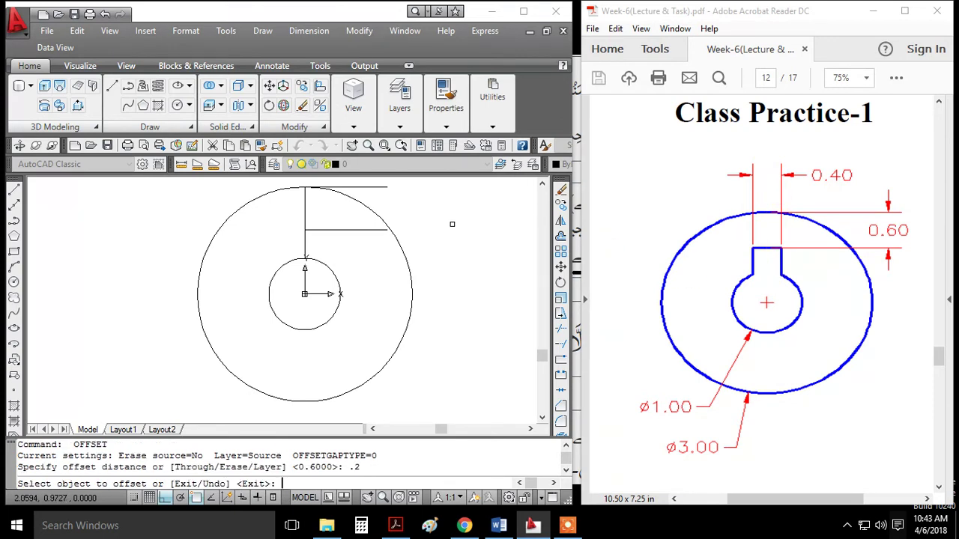
left_click(306, 205)
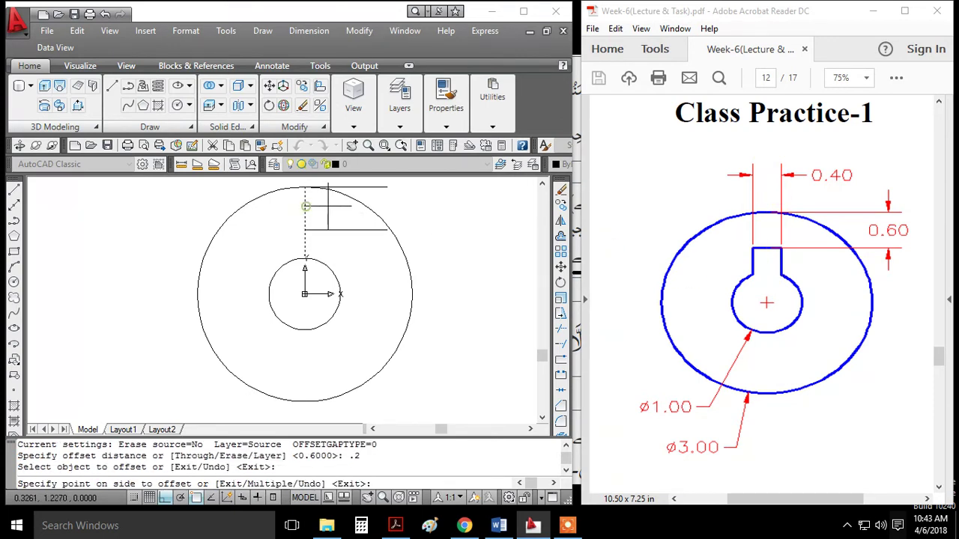
left_click(328, 207)
left_click(305, 209)
left_click(285, 207)
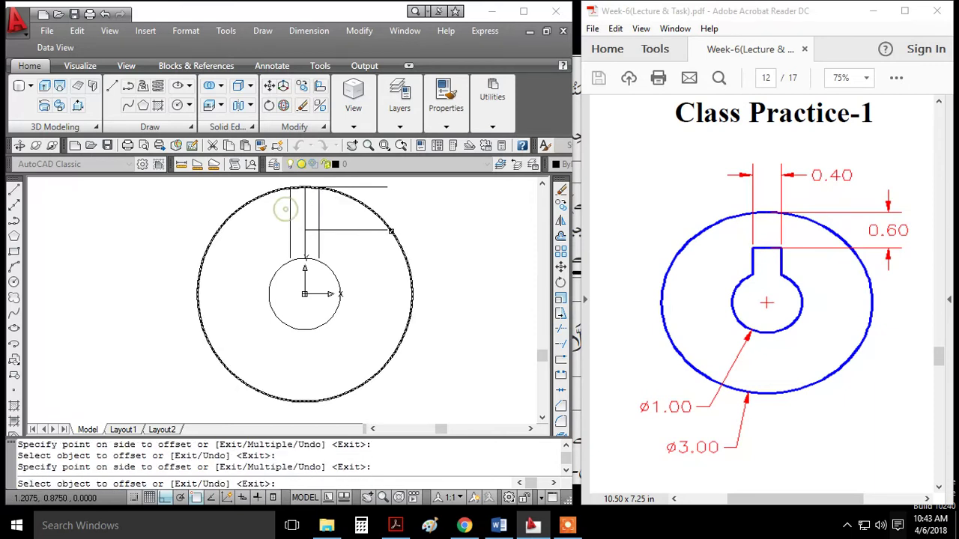
key("Return")
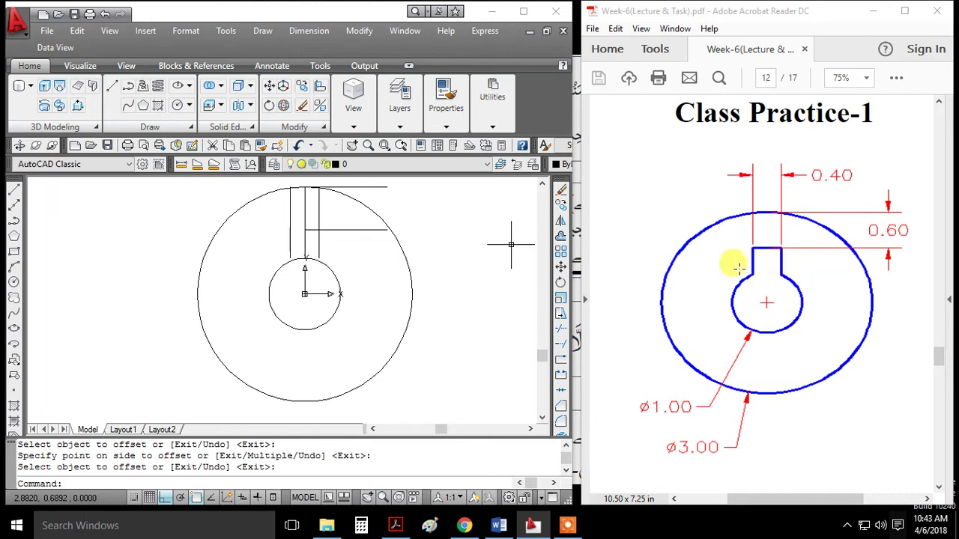
Step: Erase the top horizontal line
left_click(353, 186)
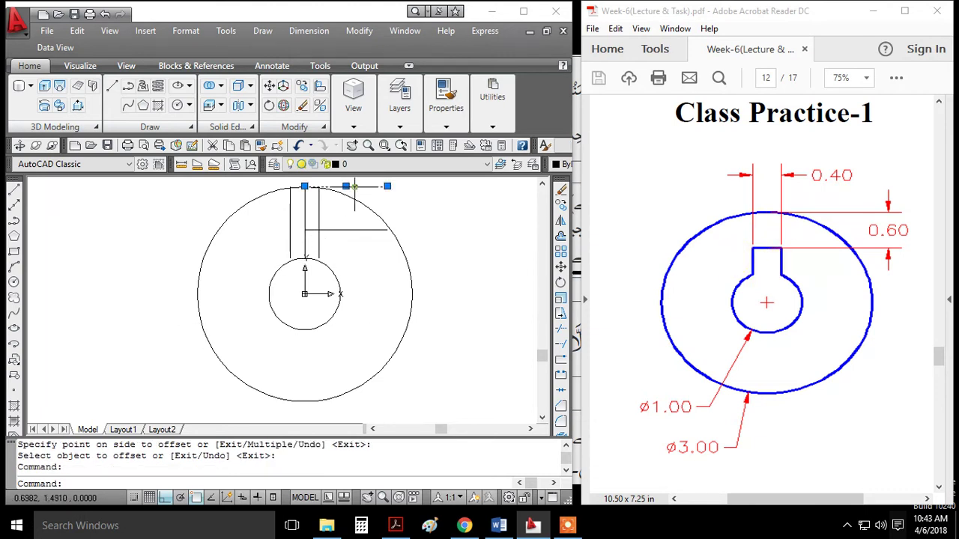
type("e")
key("Return")
scroll(305, 232, "up", 5)
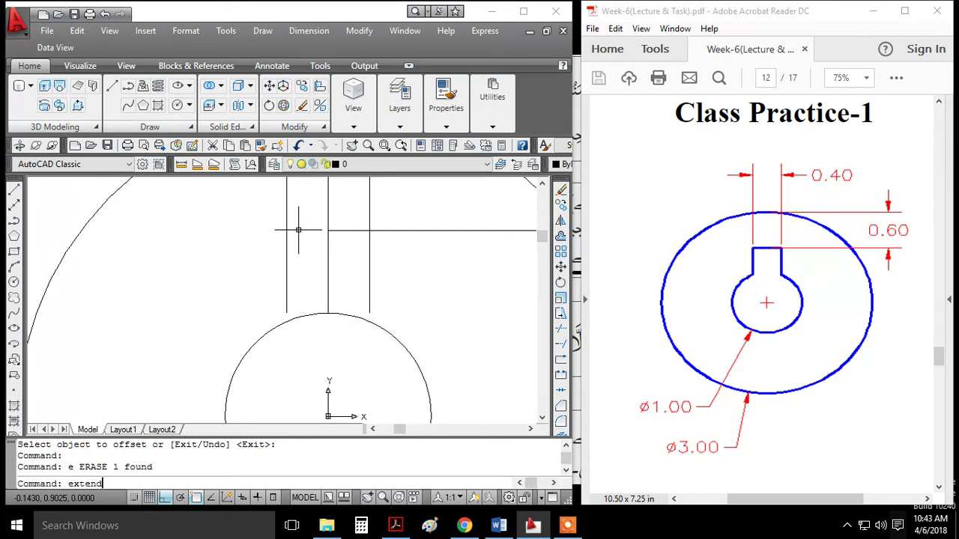
Step: Extend with implied edges: horizontal line left to the side line, both side lines down to the inner circle
key("Return")
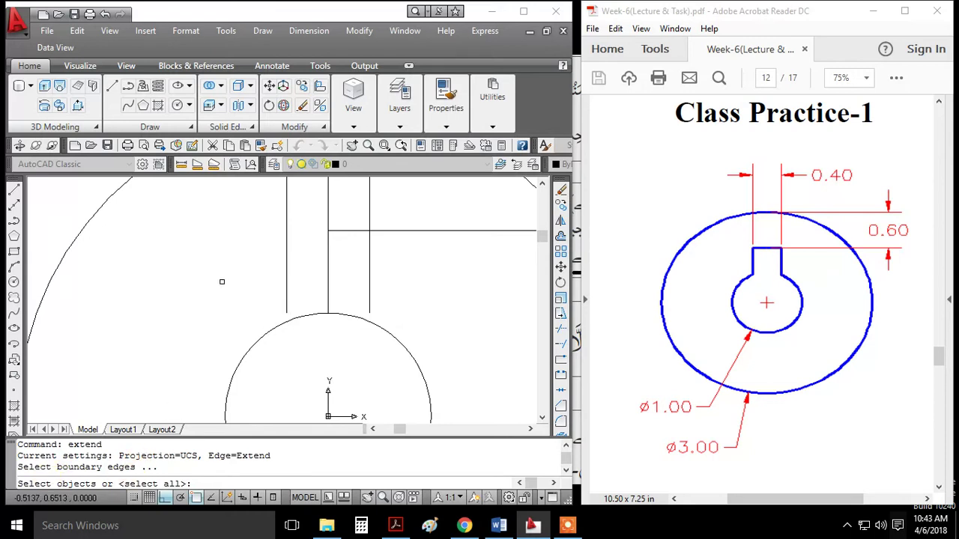
key("Return")
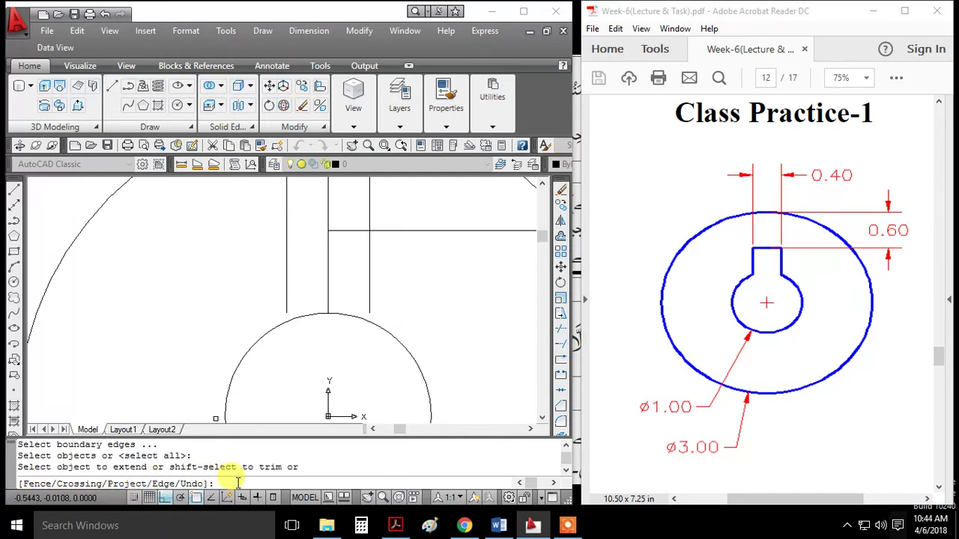
key("Return")
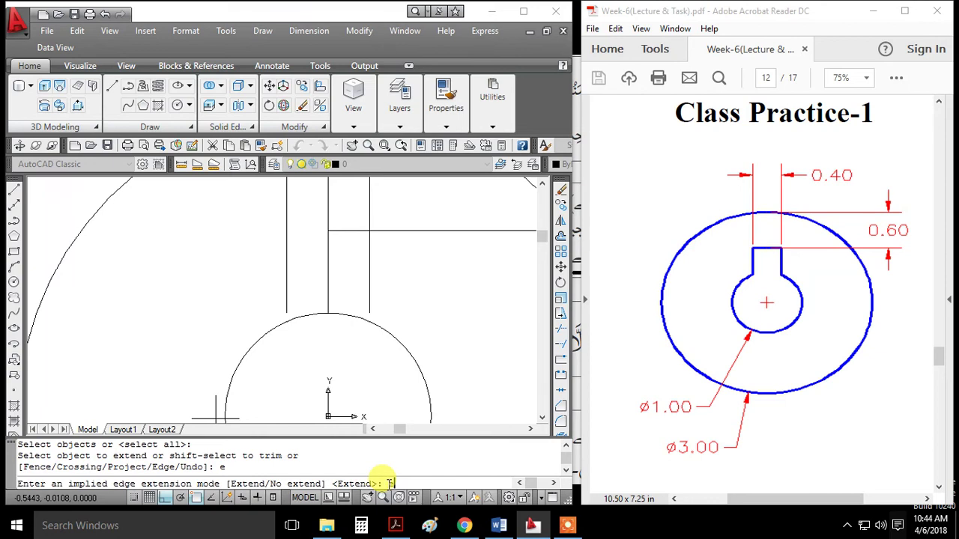
type("e")
key("Return")
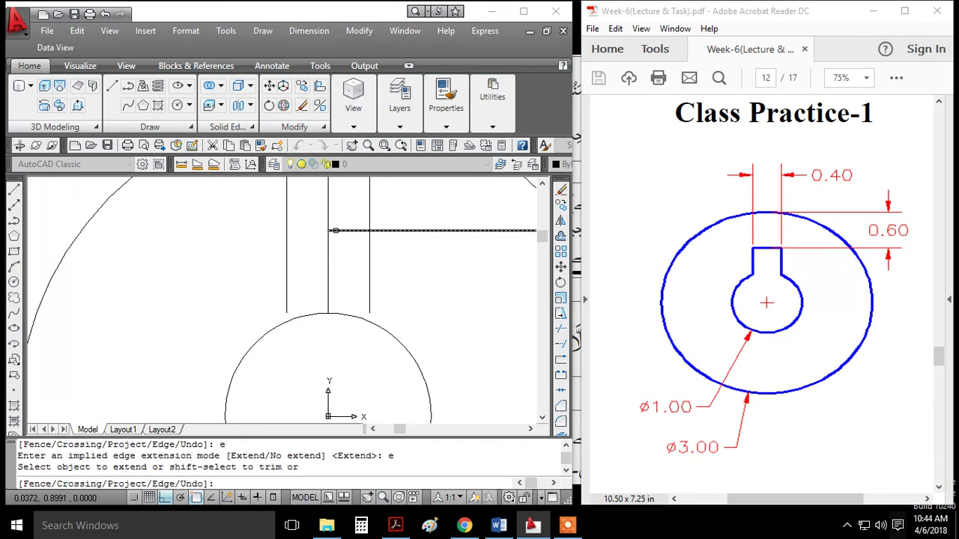
left_click(336, 231)
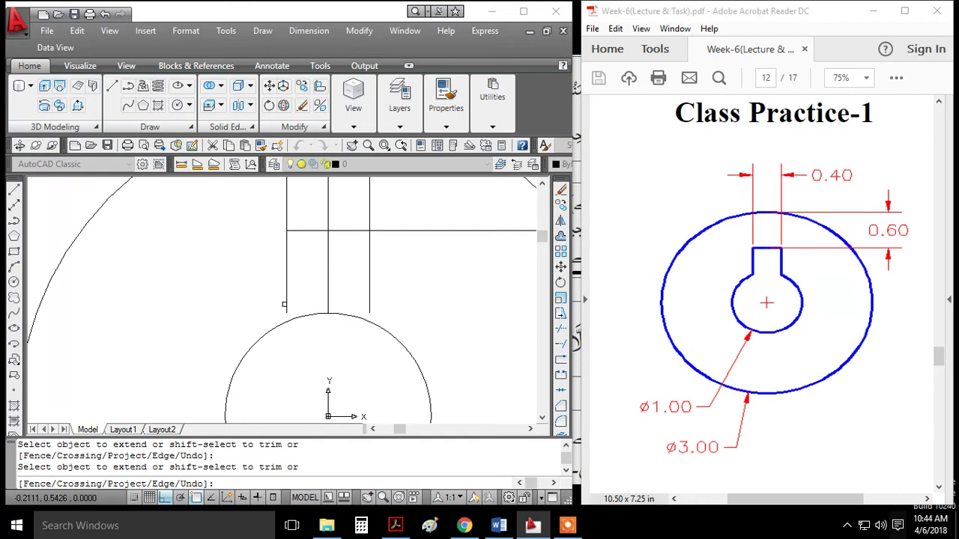
left_click(285, 305)
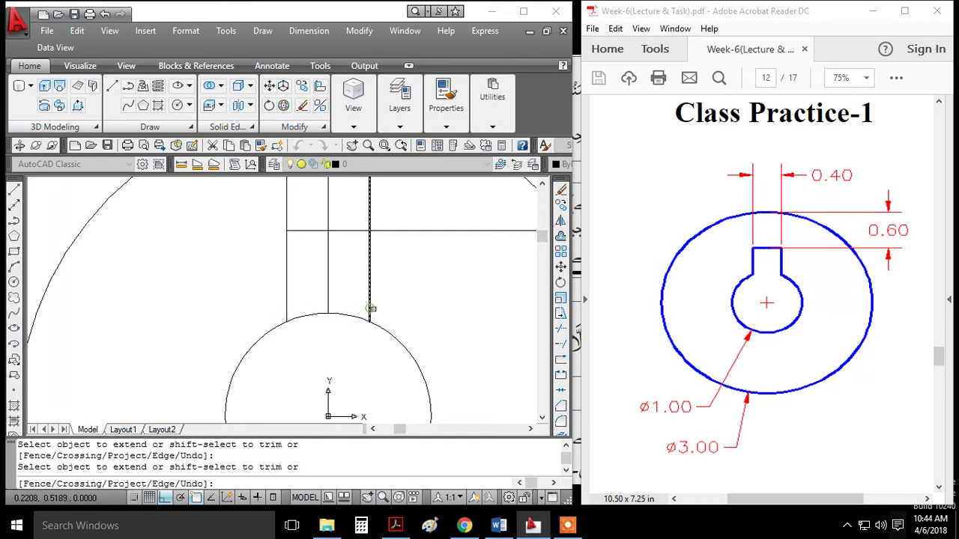
left_click(370, 308)
key("Return")
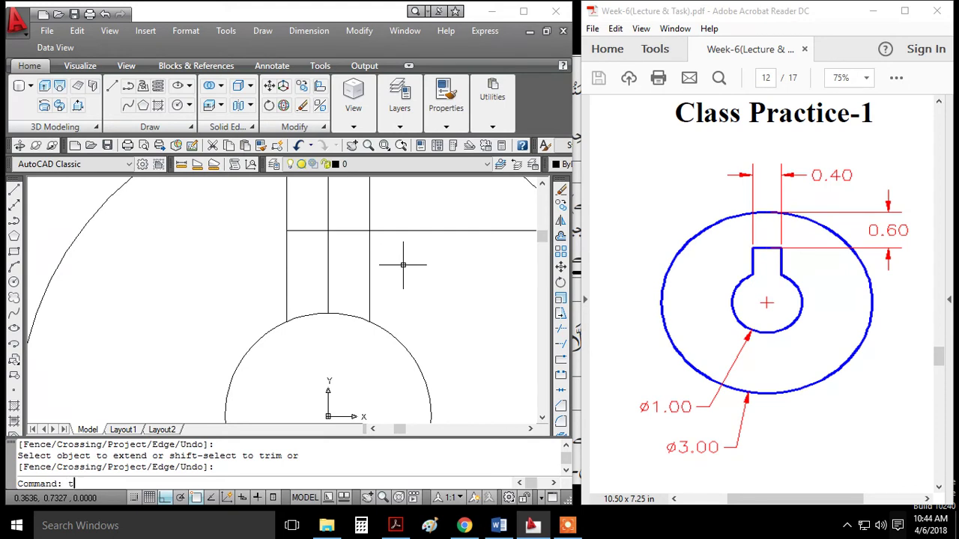
Step: Trim the slot line overhangs and the hole arc between the slot sides, then select the middle line
type("tr")
key("Return")
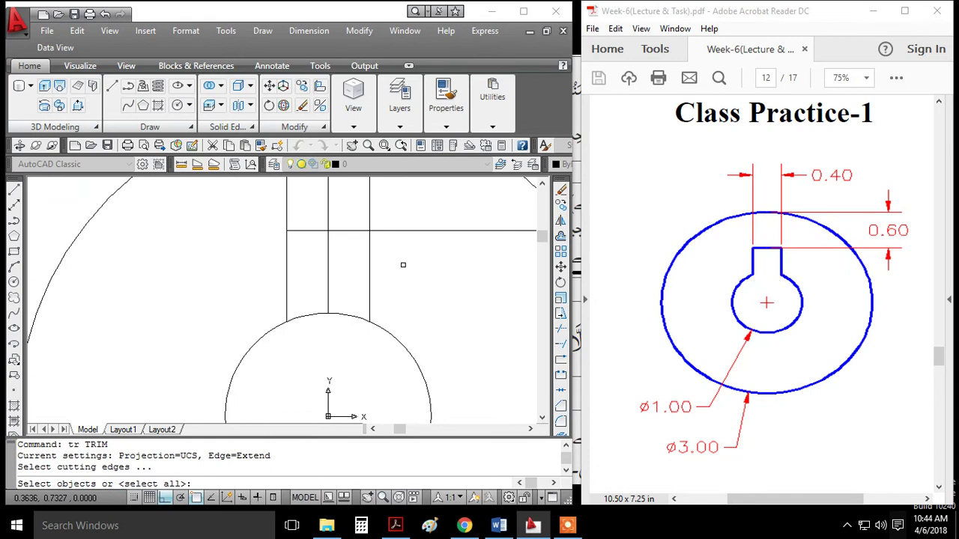
key("Return")
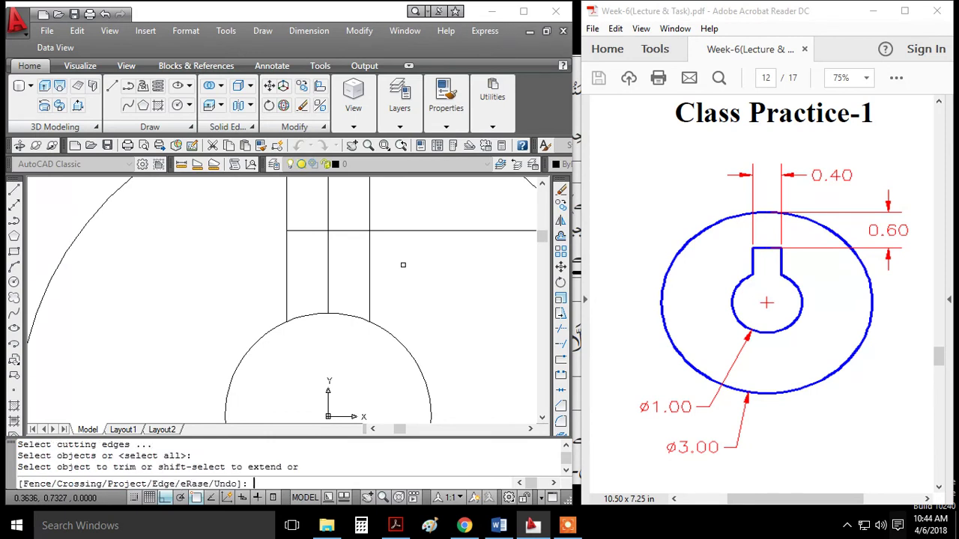
left_click(386, 232)
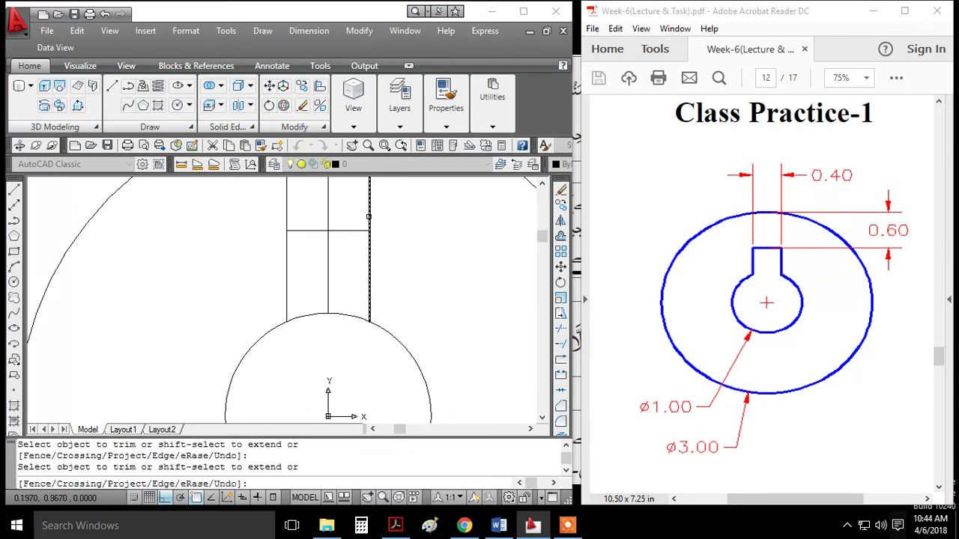
left_click(369, 213)
left_click(328, 217)
left_click(287, 223)
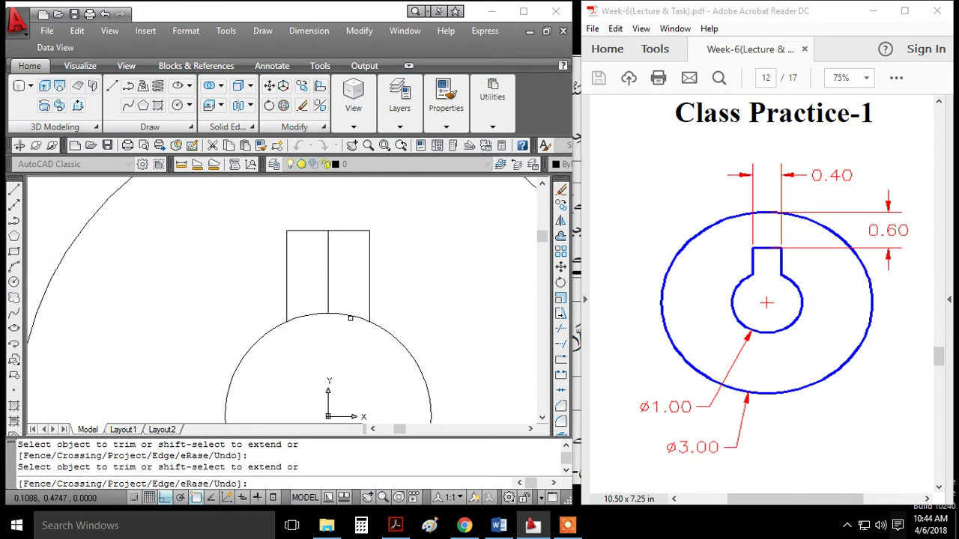
left_click(350, 318)
left_click(315, 311)
key("Return")
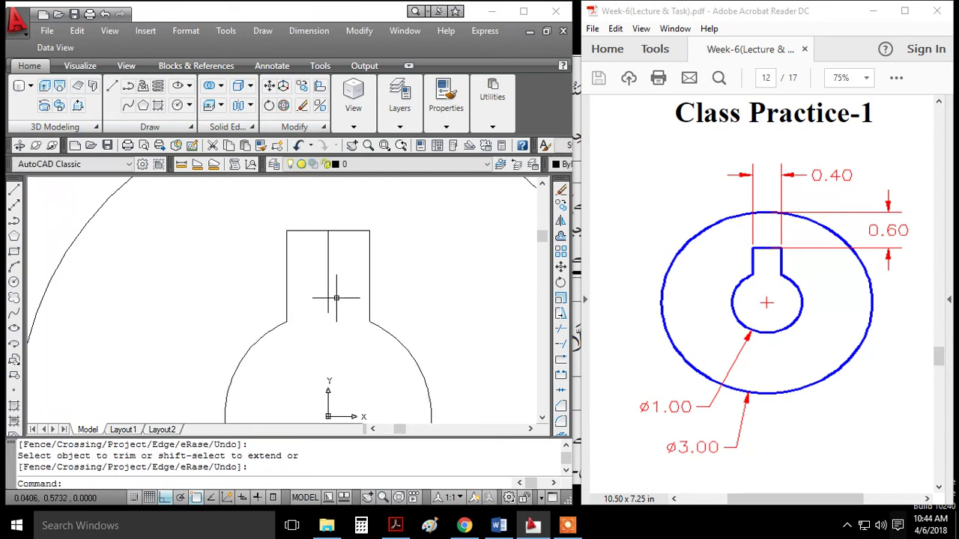
left_click(335, 298)
left_click(324, 310)
Step: Erase the slot's middle line and the two short stray lines on the outer circle's top
type("e")
key("Return")
scroll(319, 313, "down", 2)
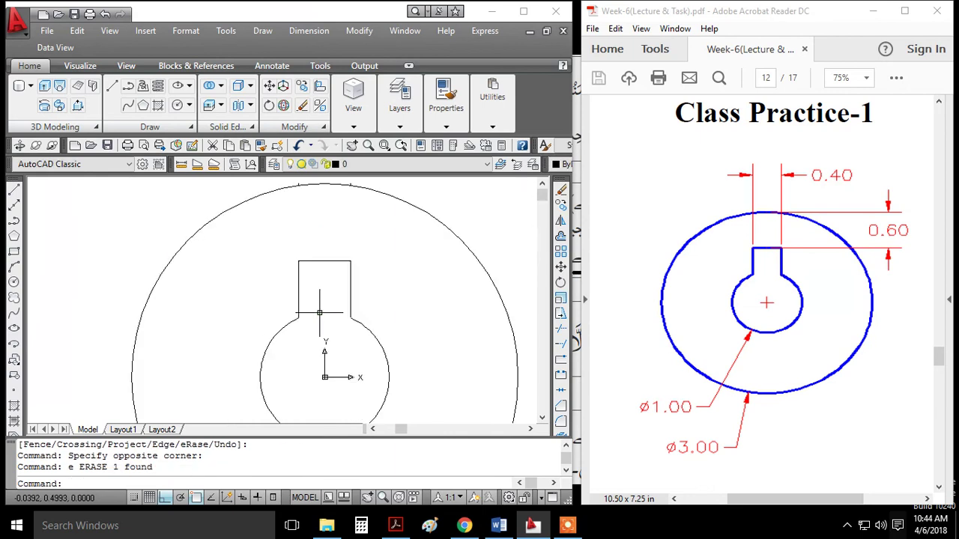
scroll(319, 313, "down", 1)
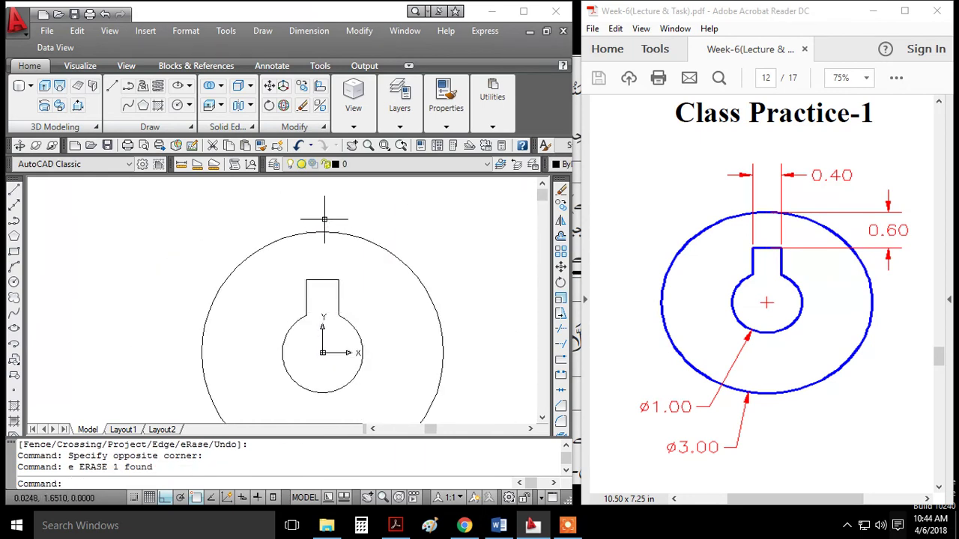
scroll(323, 223, "up", 8)
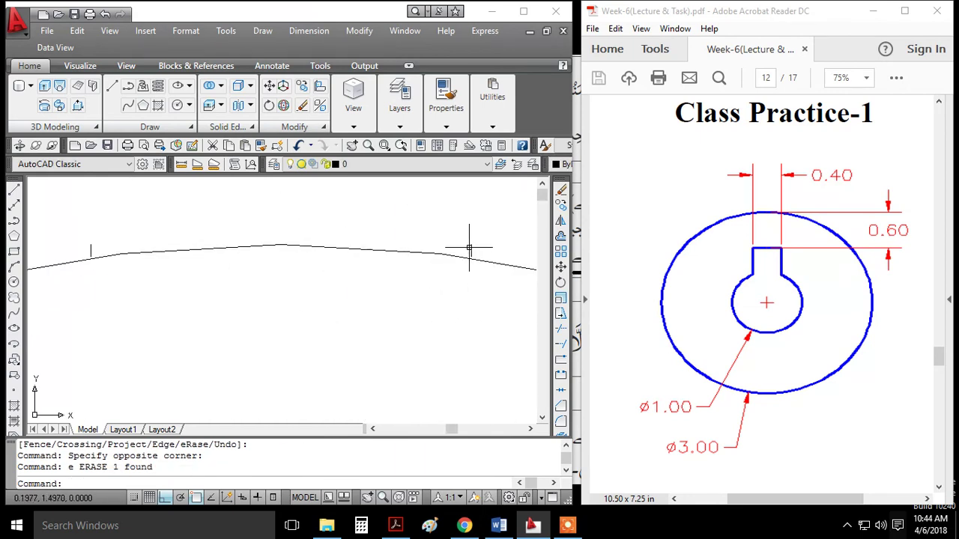
left_click(471, 250)
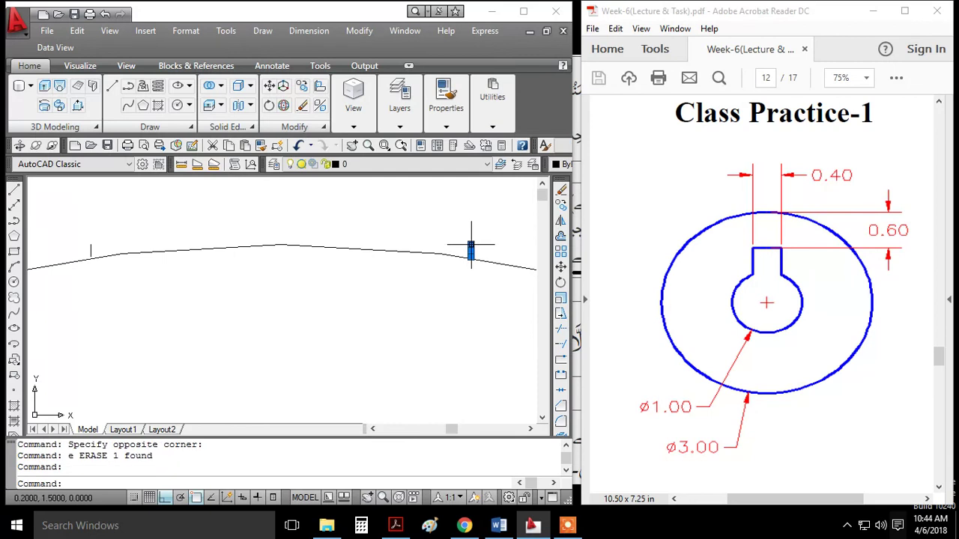
left_click(93, 251)
key("Delete")
Step: Zoom to extents to show the whole drawing
type("z")
key("Return")
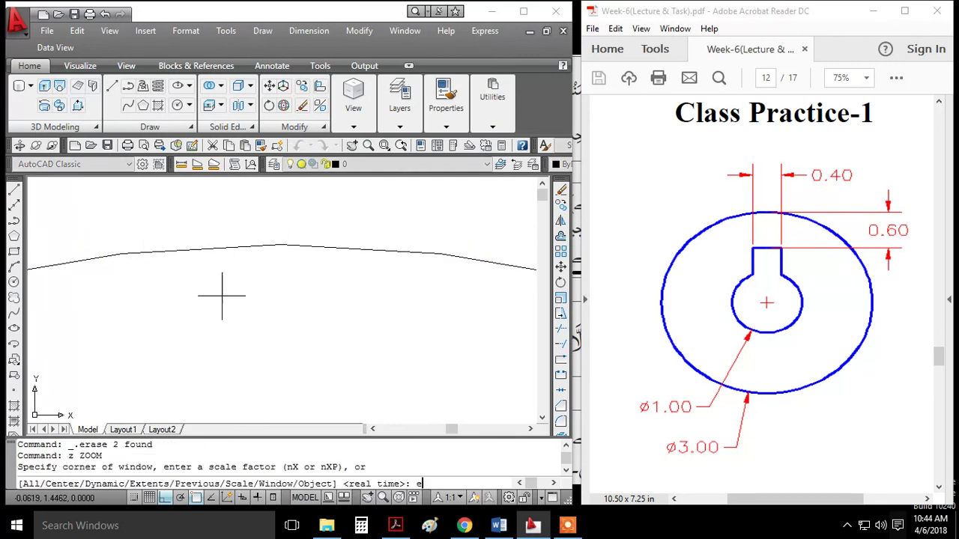
type("e")
key("Return")
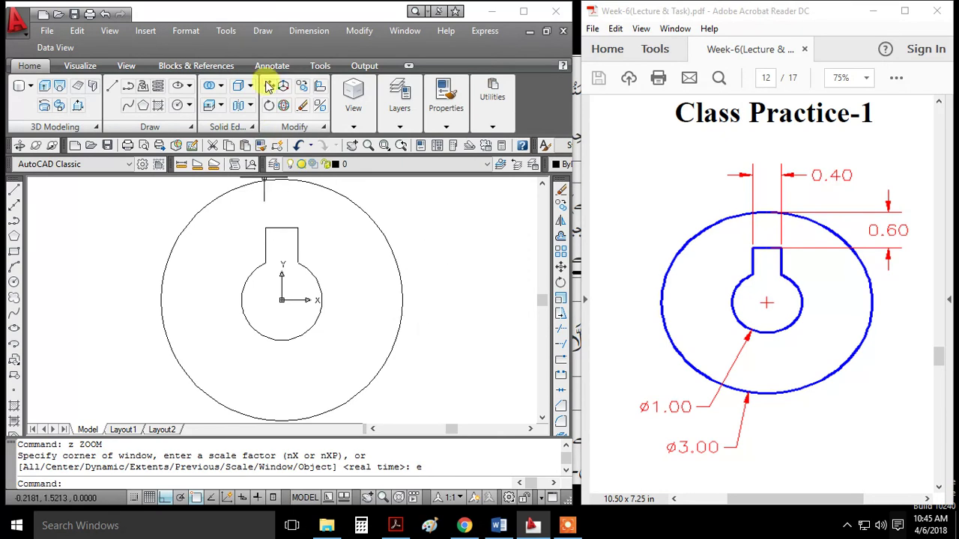
Step: Add a linear 0.4000 dimension between the slot's top corners, placed above the slot
left_click(296, 37)
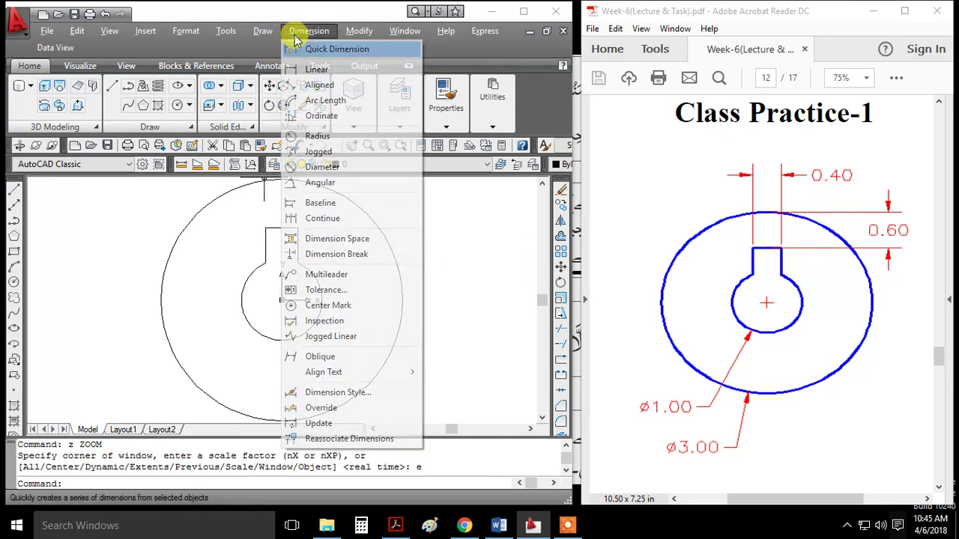
left_click(342, 68)
left_click(266, 227)
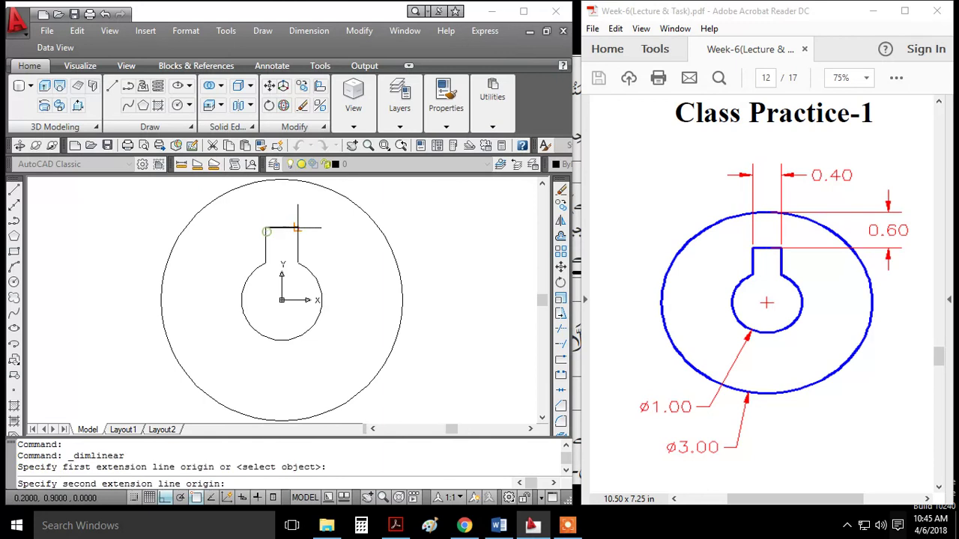
left_click(297, 227)
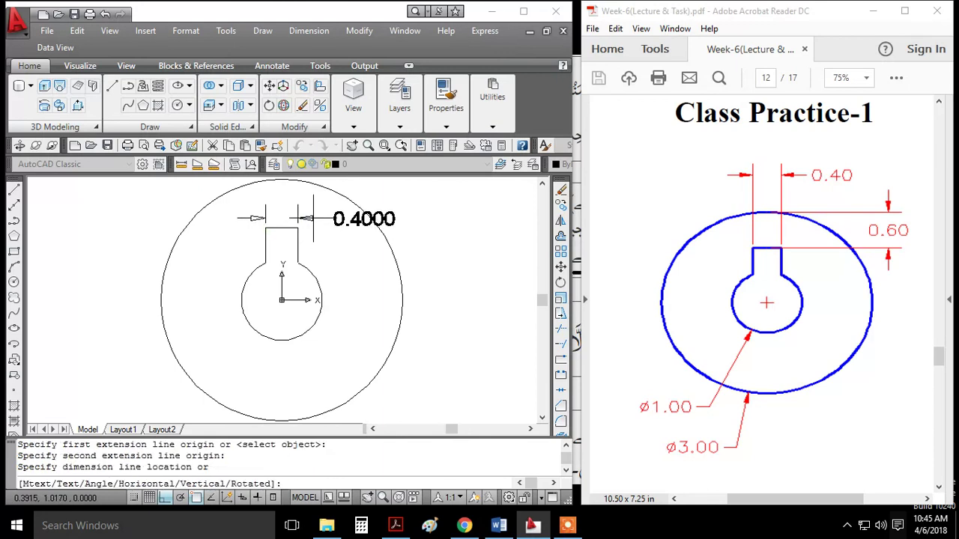
left_click(323, 218)
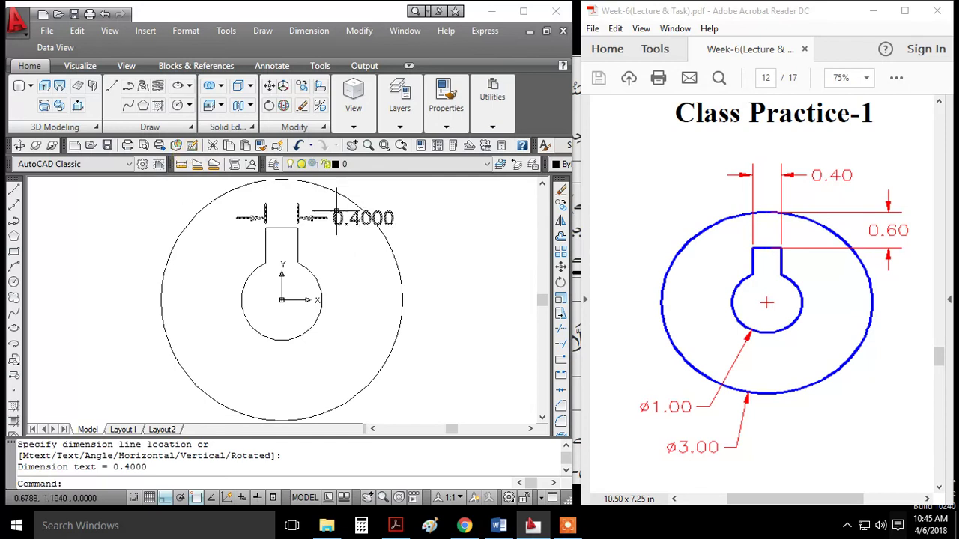
left_click(185, 31)
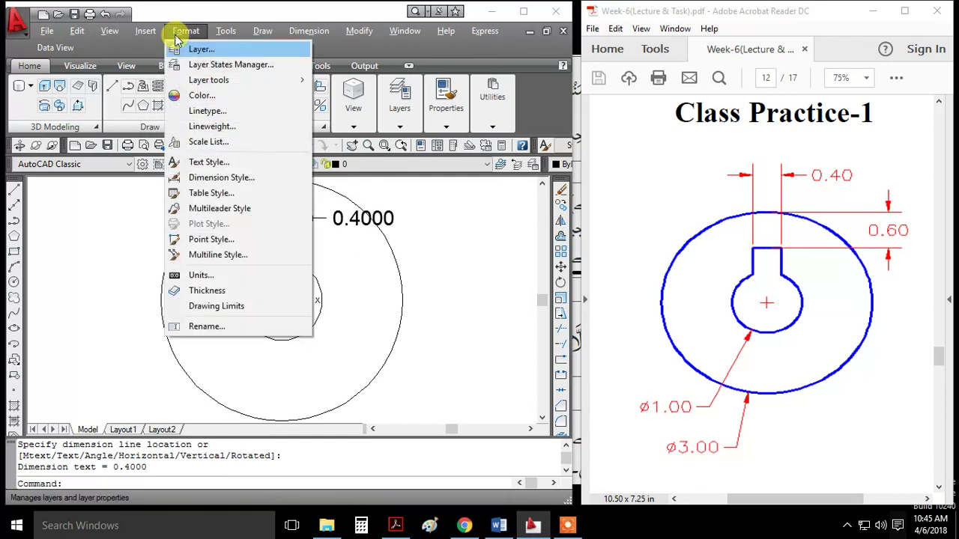